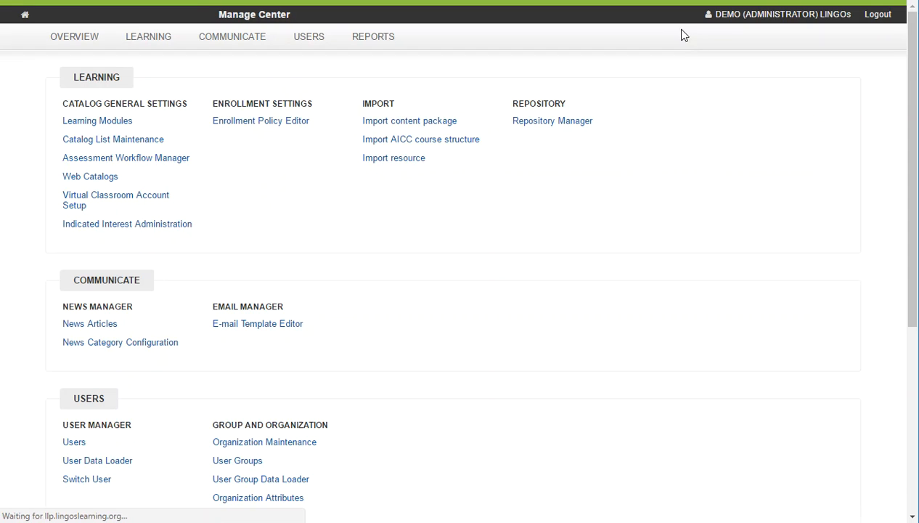
- Upload the Team Management - Meeting Facilitation zip file from the Desktop as a content package to import
{"action": "left_click", "coordinate": [396, 122]}
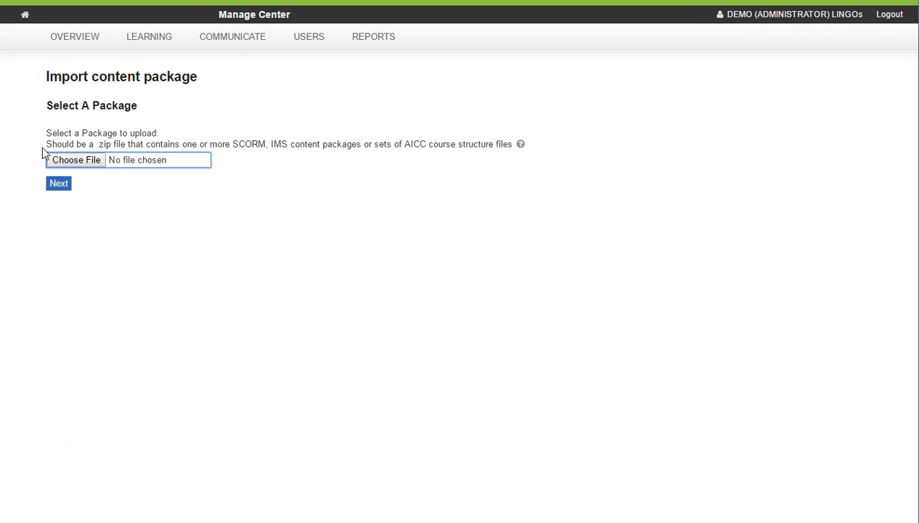
{"action": "left_click", "coordinate": [79, 157]}
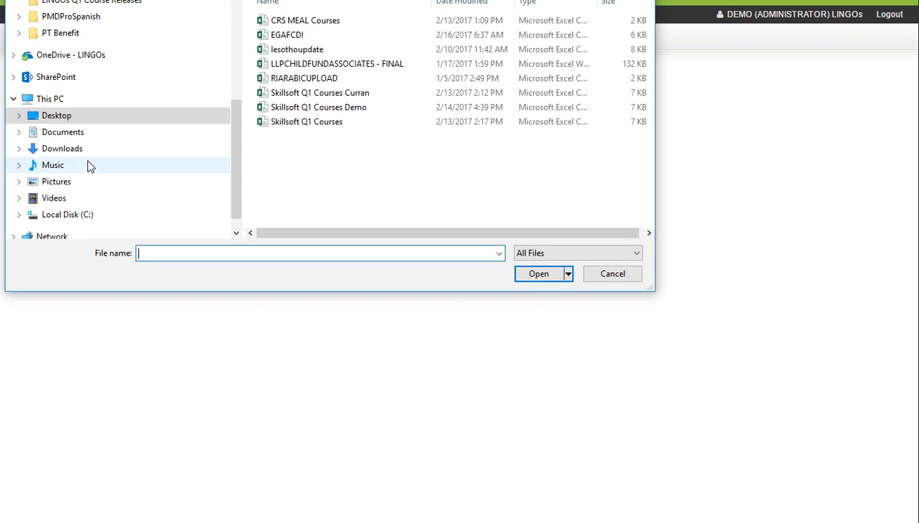
{"action": "left_click", "coordinate": [72, 117]}
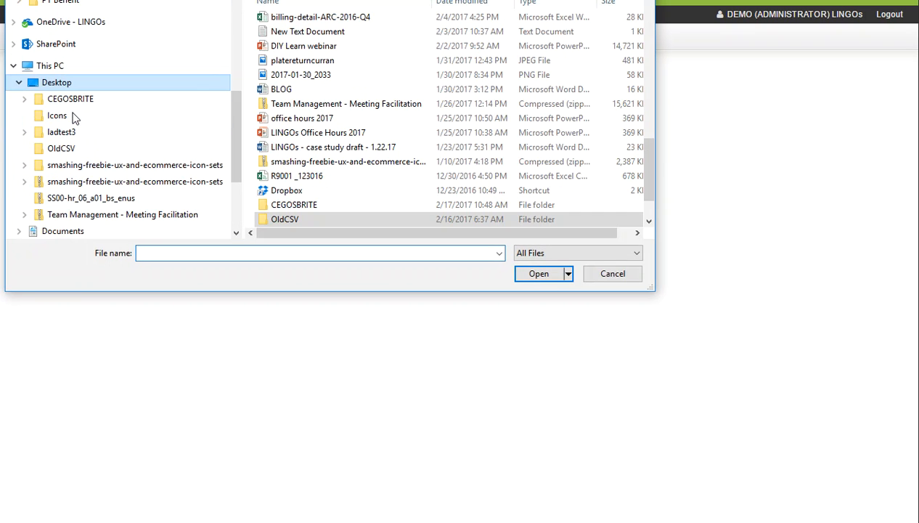
{"action": "left_click", "coordinate": [315, 106]}
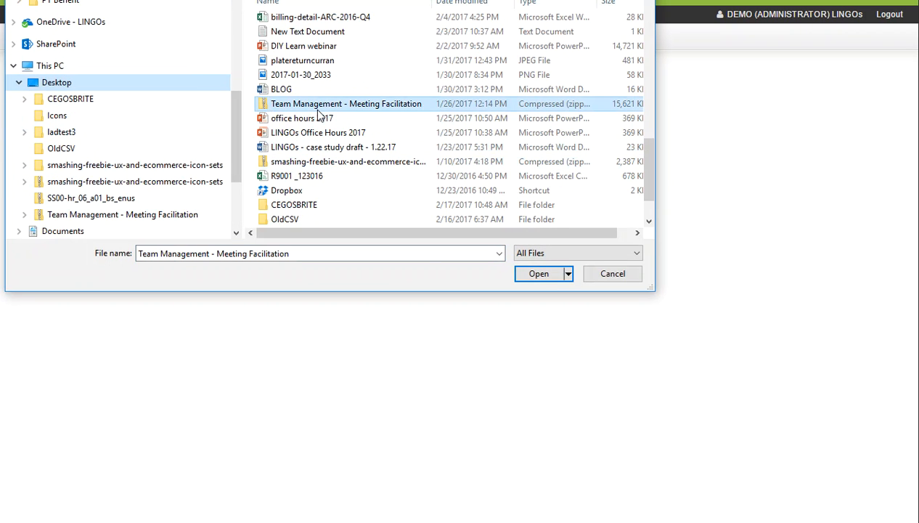
{"action": "double_click", "coordinate": [316, 110]}
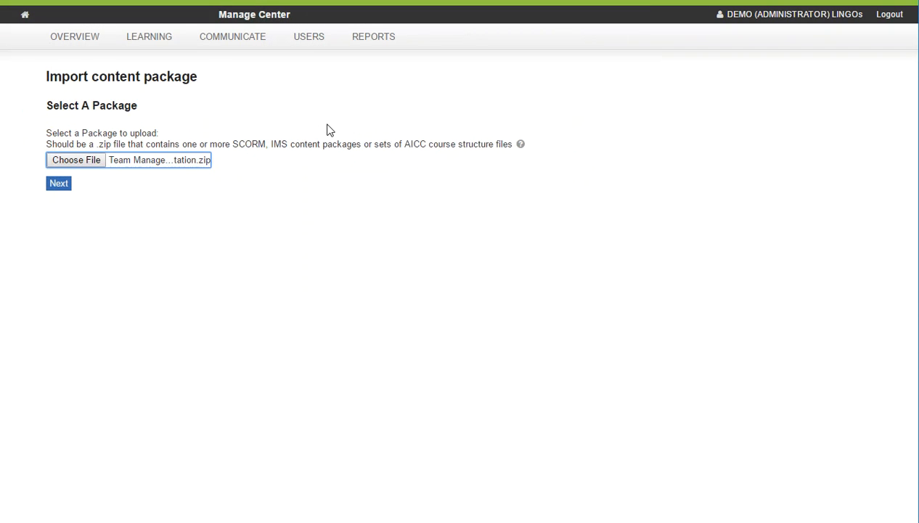
{"action": "left_click", "coordinate": [62, 187]}
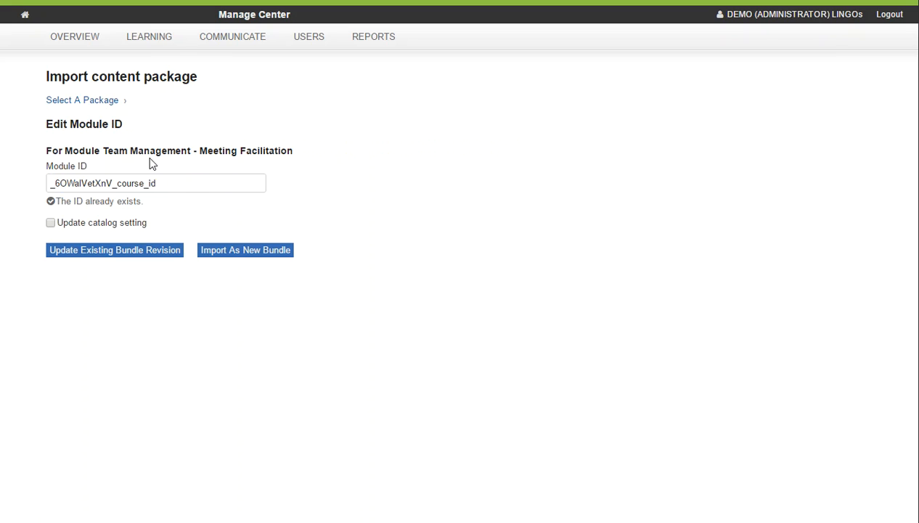
- Set the module ID to DEMO-TEST-LLP-ADMIN and import the package as a new bundle without updating the catalog setting
{"action": "double_click", "coordinate": [170, 182]}
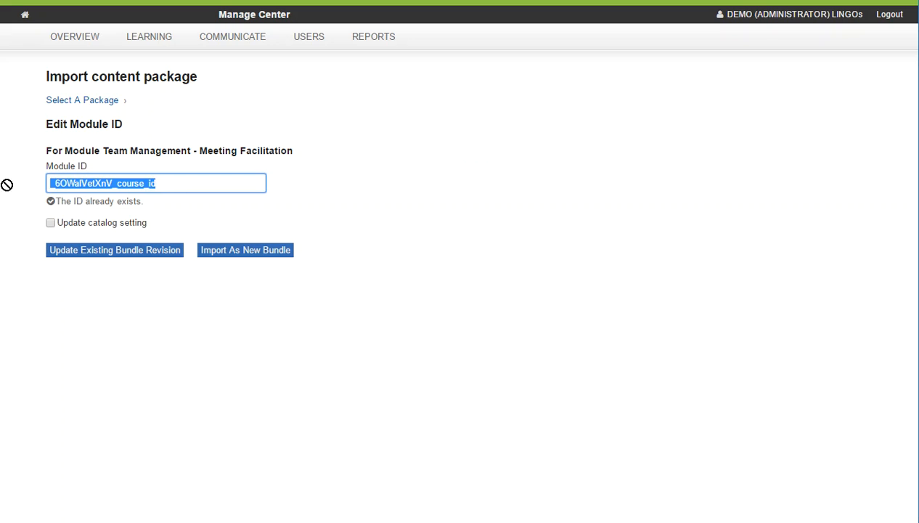
{"action": "left_click_drag", "start_coordinate": [173, 178], "coordinate": [23, 187]}
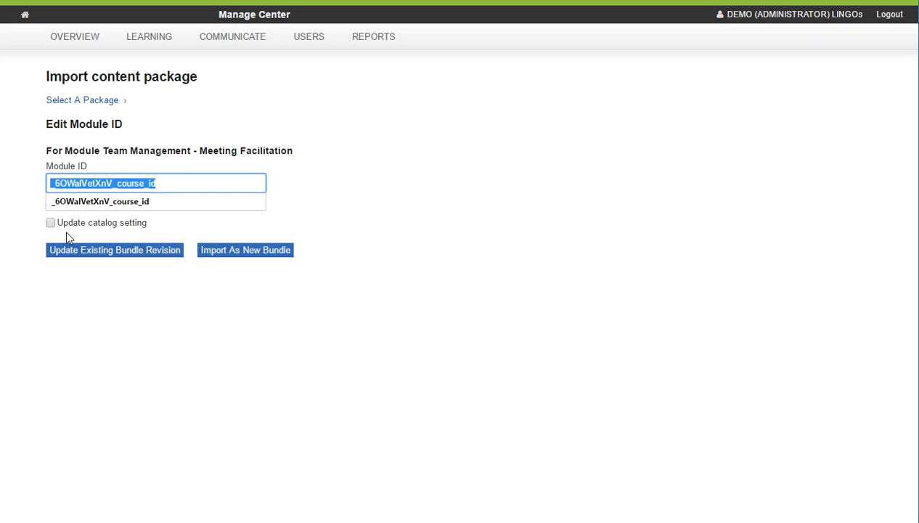
{"action": "type", "text": "DEMO"}
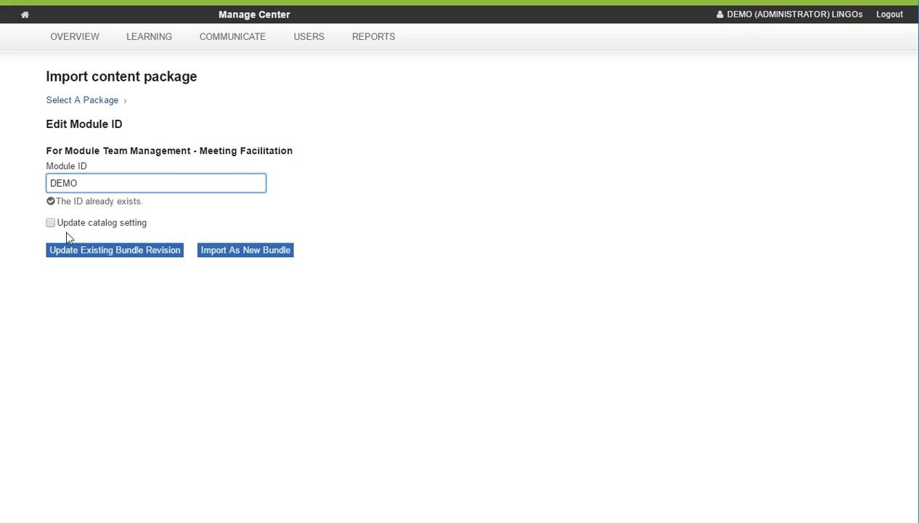
{"action": "type", "text": "-TEST-LLP-ADMIN"}
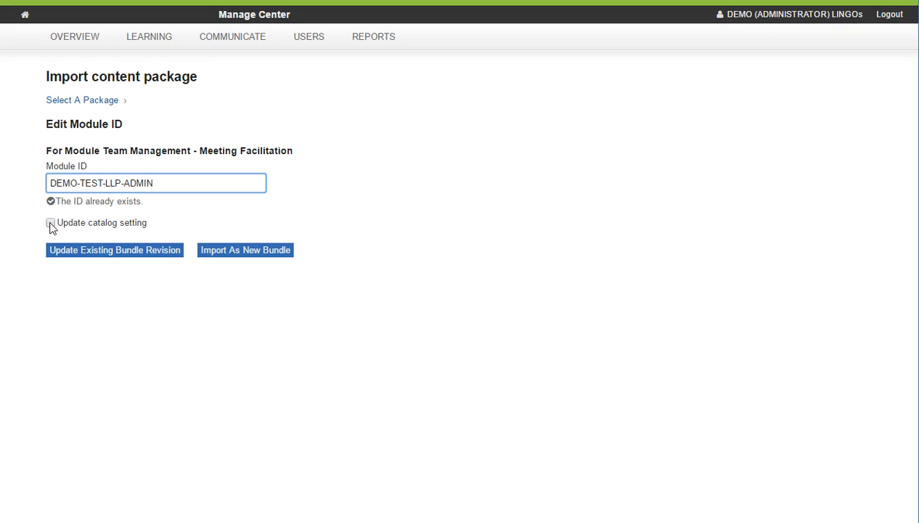
{"action": "left_click", "coordinate": [50, 224]}
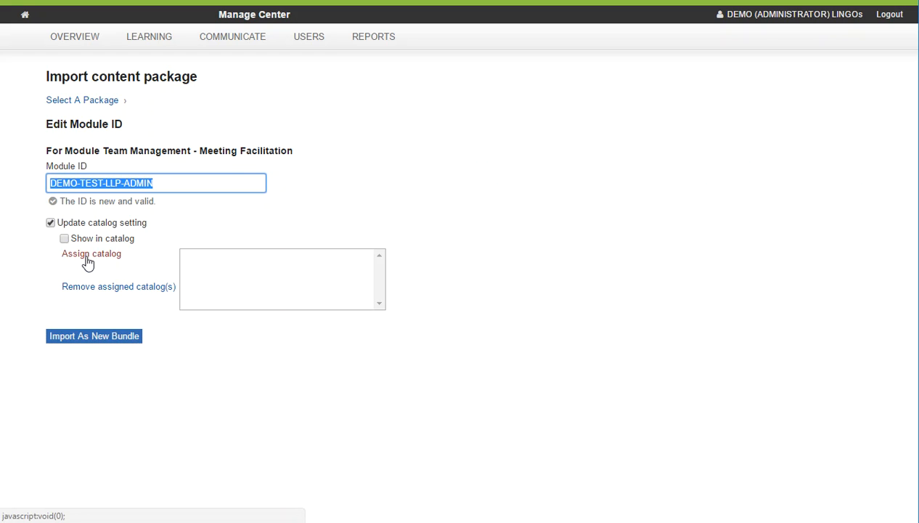
{"action": "left_click", "coordinate": [50, 223]}
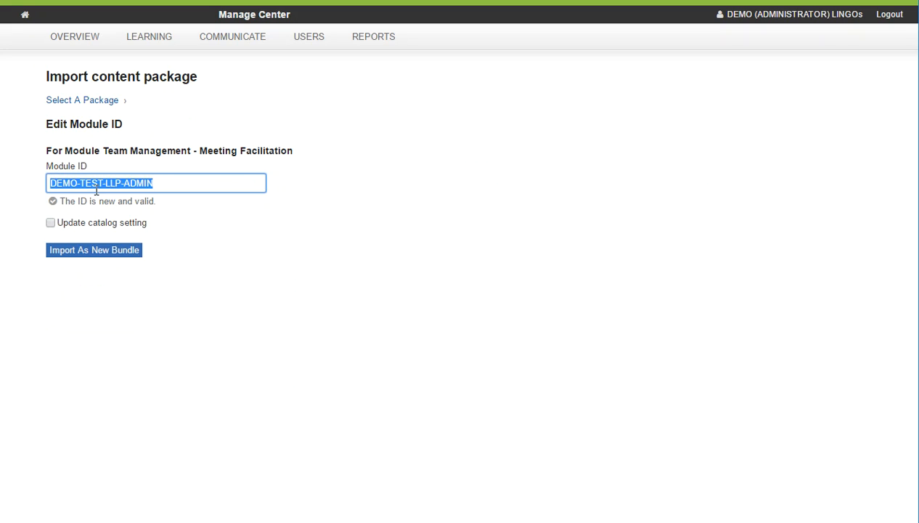
{"action": "left_click", "coordinate": [105, 259]}
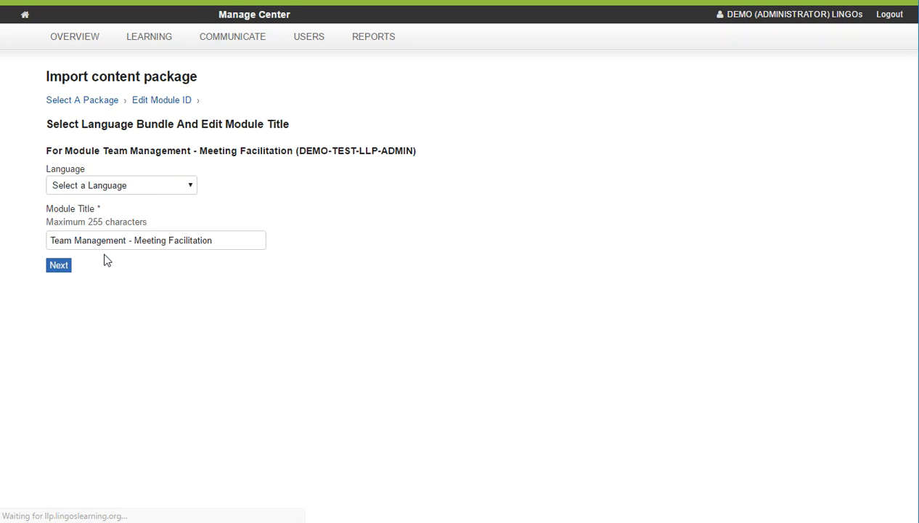
- Choose Multi-Language as the module's language, keep its title and create the module
{"action": "left_click", "coordinate": [123, 187]}
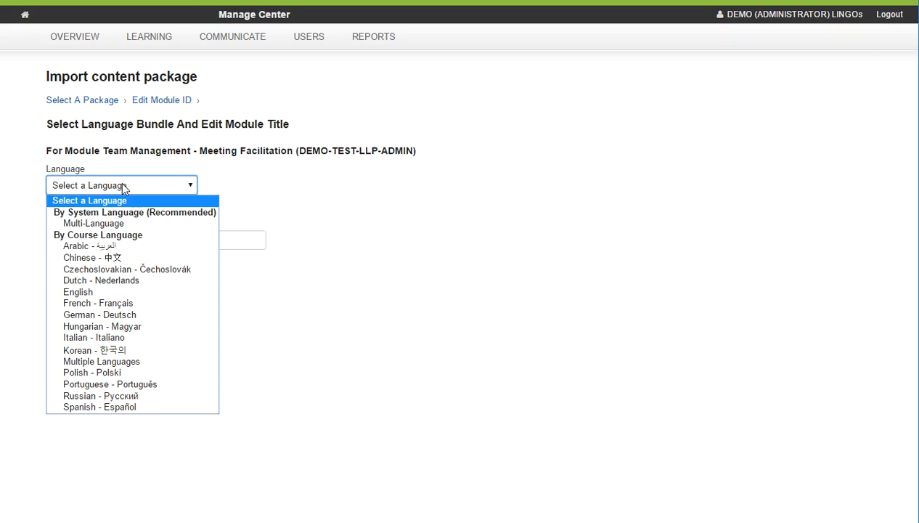
{"action": "left_click", "coordinate": [114, 226]}
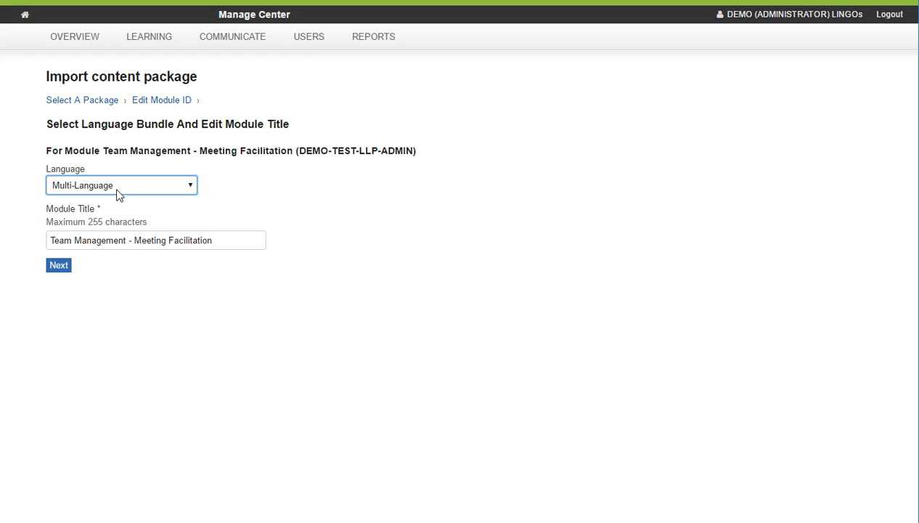
{"action": "left_click", "coordinate": [61, 269]}
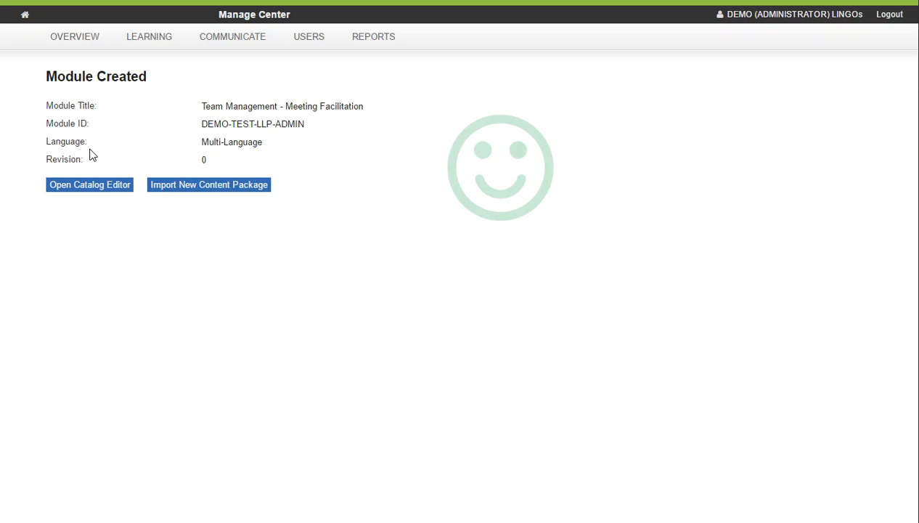
- Open the newly created module in the Catalog Editor, reposition its window and look over the module properties
{"action": "left_click", "coordinate": [104, 193]}
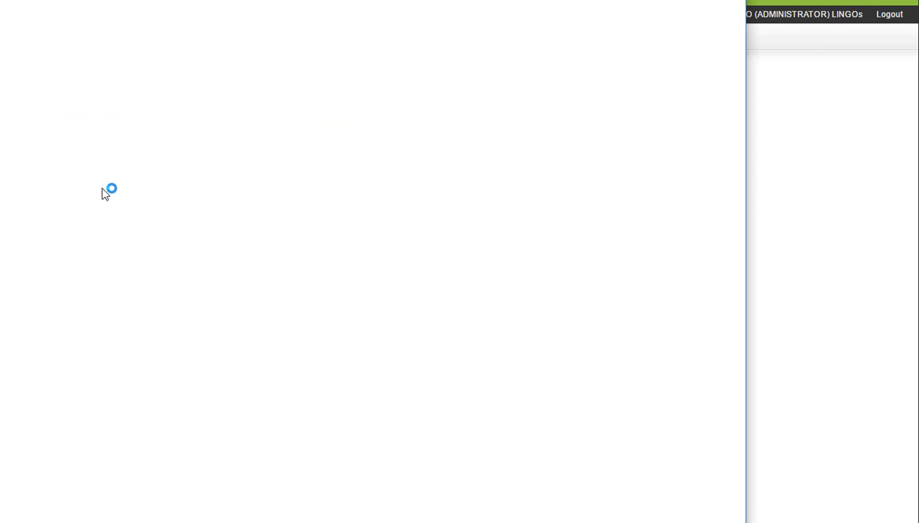
{"action": "left_click_drag", "start_coordinate": [154, 0], "coordinate": [333, 2]}
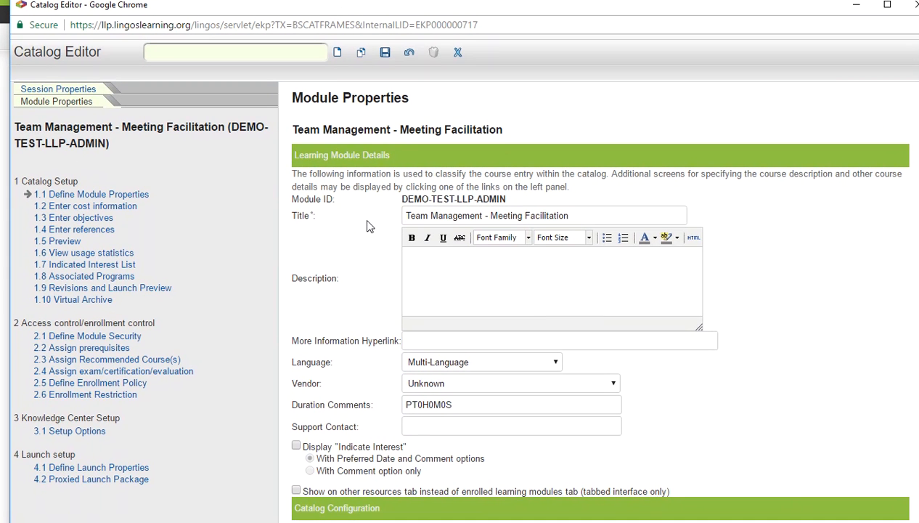
{"action": "scroll", "coordinate": [371, 214], "scroll_direction": "down", "scroll_amount": 4}
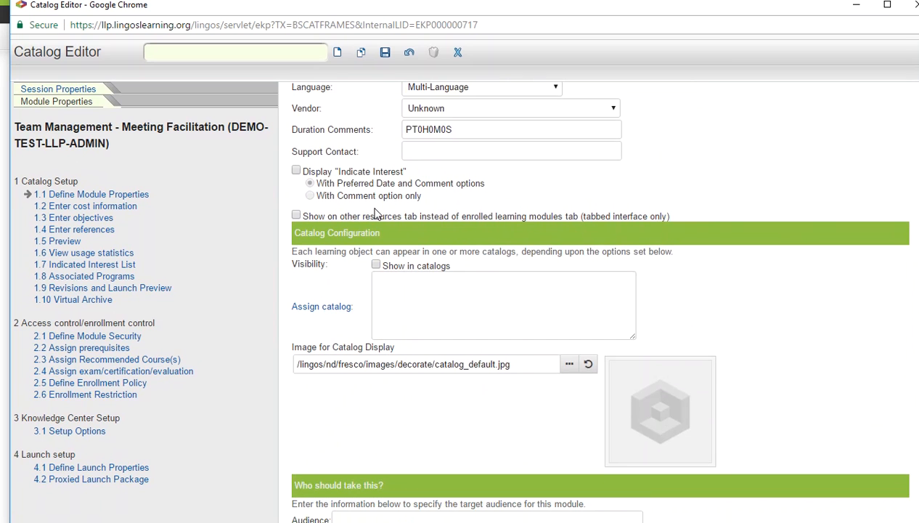
{"action": "scroll", "coordinate": [375, 213], "scroll_direction": "up", "scroll_amount": 4}
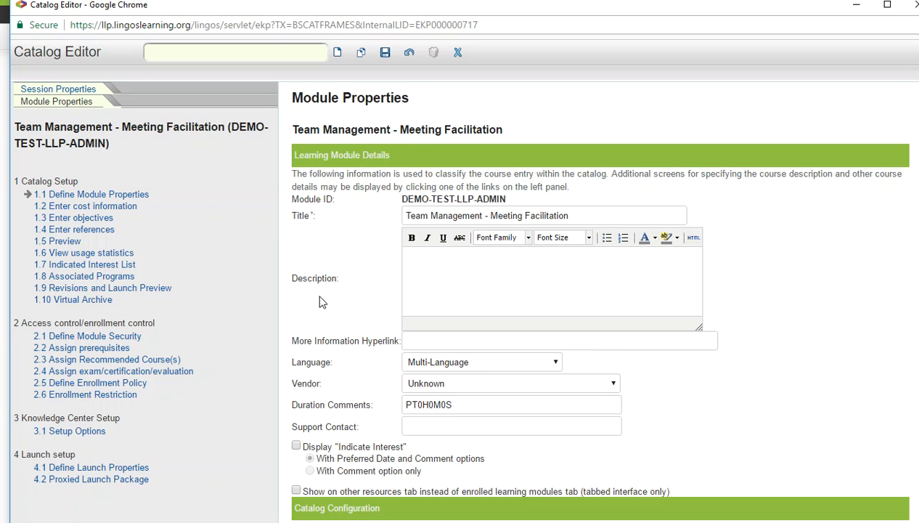
{"action": "left_click", "coordinate": [583, 213]}
{"action": "left_click", "coordinate": [520, 276]}
{"action": "left_click", "coordinate": [446, 356]}
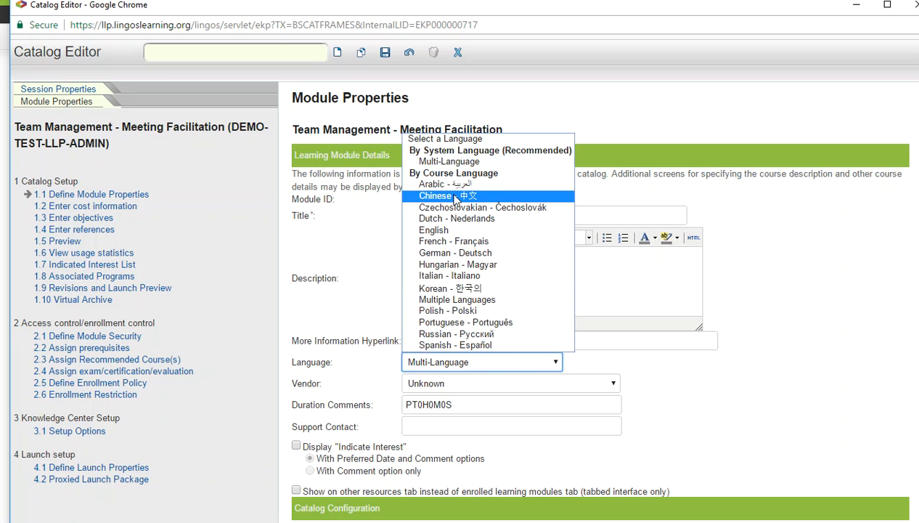
{"action": "left_click", "coordinate": [370, 262]}
- Set the module's vendor to LINGOs
{"action": "scroll", "coordinate": [498, 291], "scroll_direction": "down", "scroll_amount": 2}
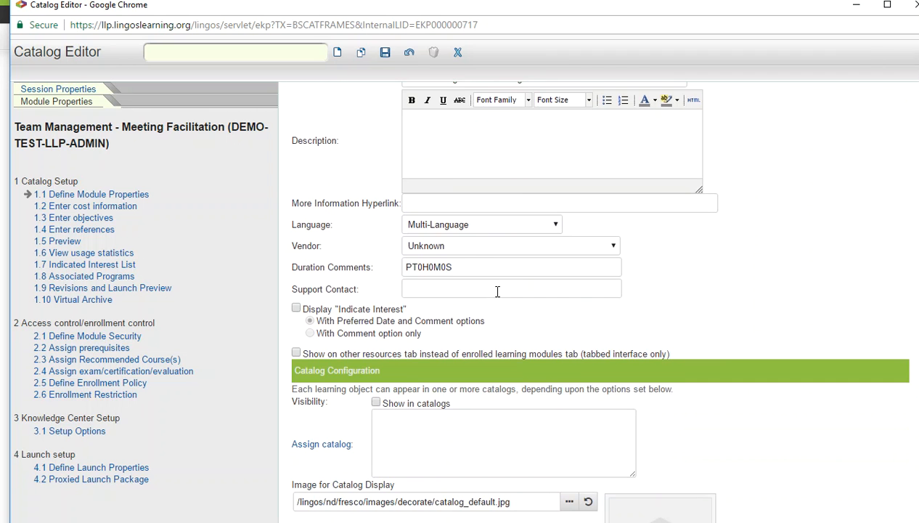
{"action": "left_click", "coordinate": [466, 249]}
{"action": "scroll", "coordinate": [465, 248], "scroll_direction": "up", "scroll_amount": 2}
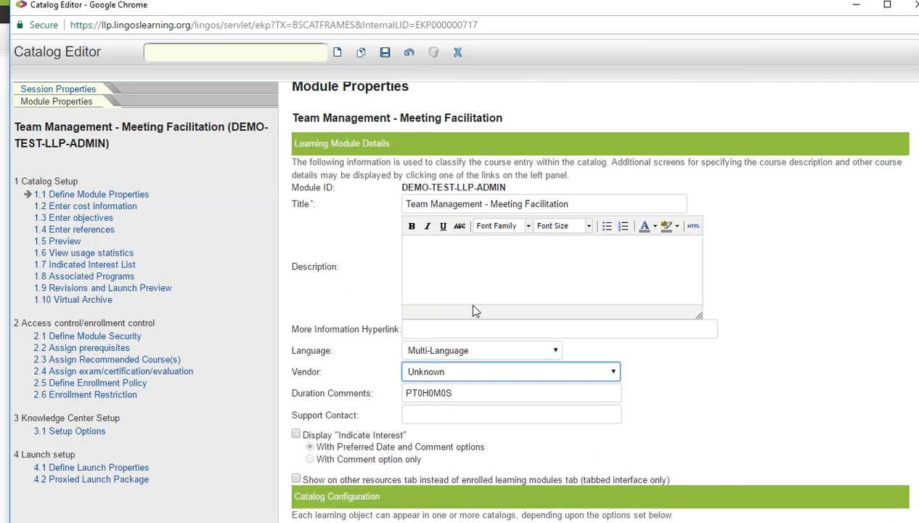
{"action": "left_click", "coordinate": [483, 383]}
{"action": "scroll", "coordinate": [473, 225], "scroll_direction": "up", "scroll_amount": 6}
{"action": "left_click", "coordinate": [436, 219]}
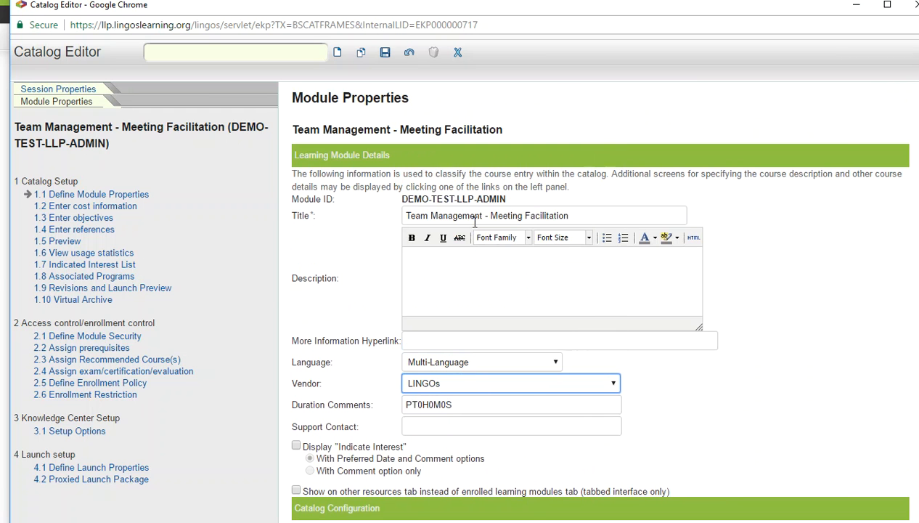
- Replace the module's duration comments with 30 and save the module properties
{"action": "scroll", "coordinate": [741, 309], "scroll_direction": "down", "scroll_amount": 3}
{"action": "left_click", "coordinate": [456, 203]}
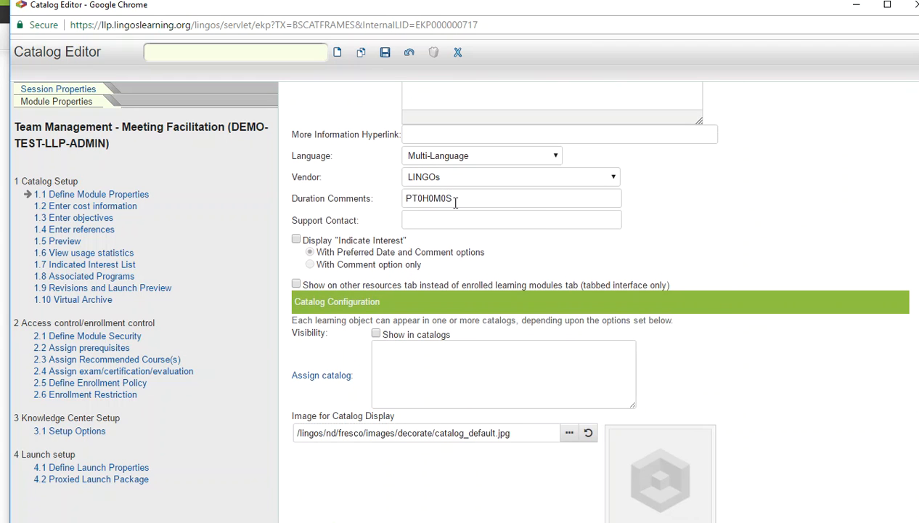
{"action": "double_click", "coordinate": [468, 192]}
{"action": "type", "text": "30"}
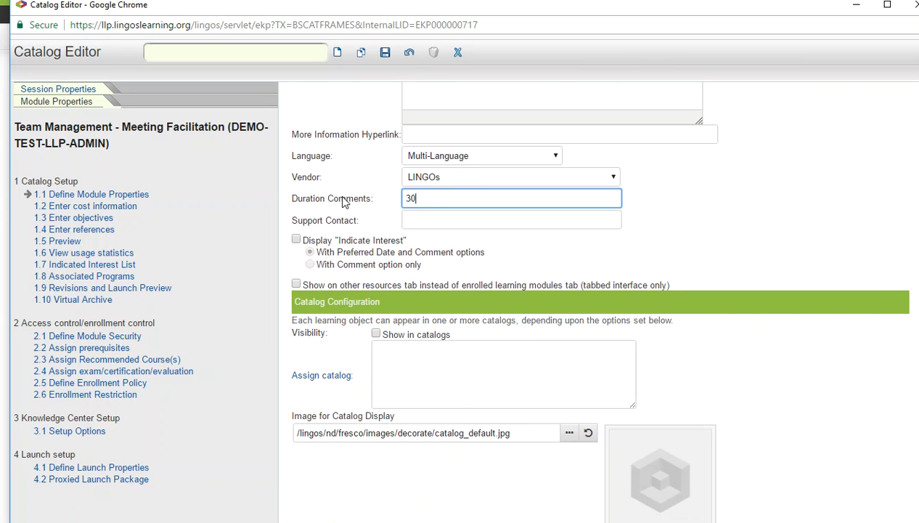
{"action": "scroll", "coordinate": [630, 211], "scroll_direction": "down", "scroll_amount": 3}
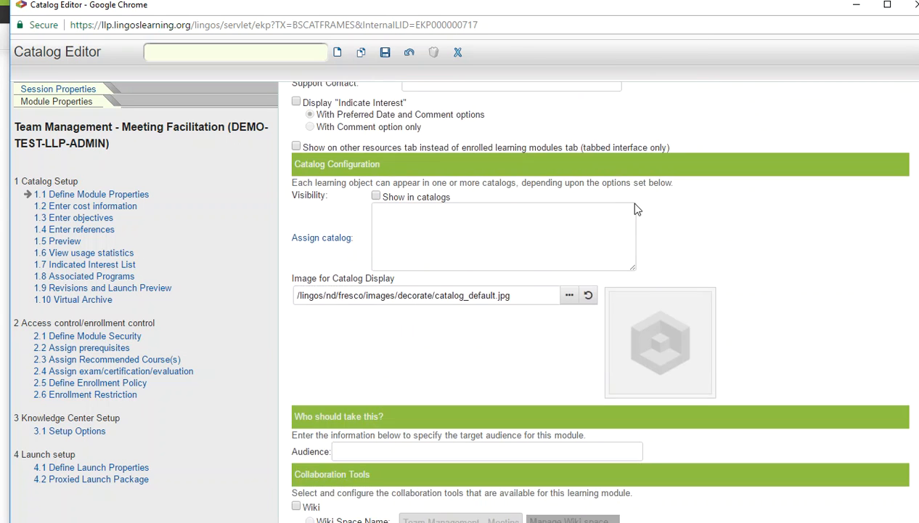
{"action": "scroll", "coordinate": [632, 200], "scroll_direction": "up", "scroll_amount": 6}
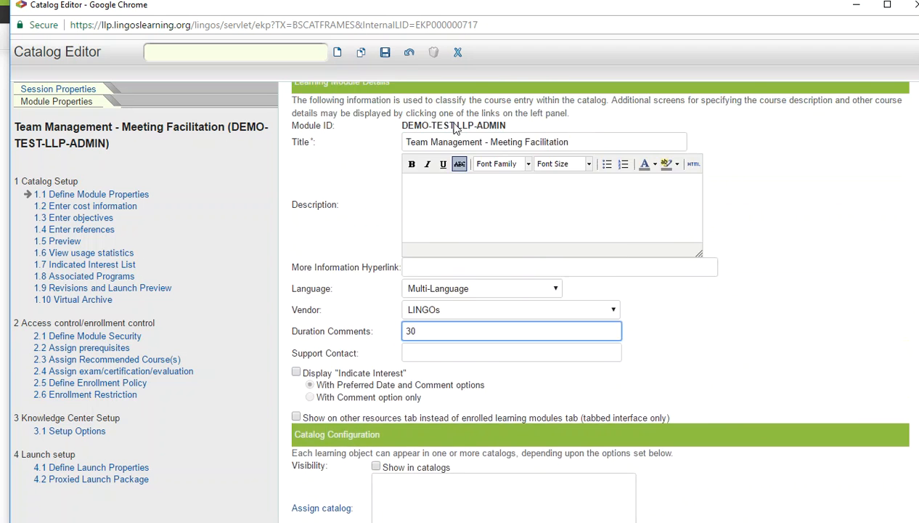
{"action": "left_click", "coordinate": [388, 53]}
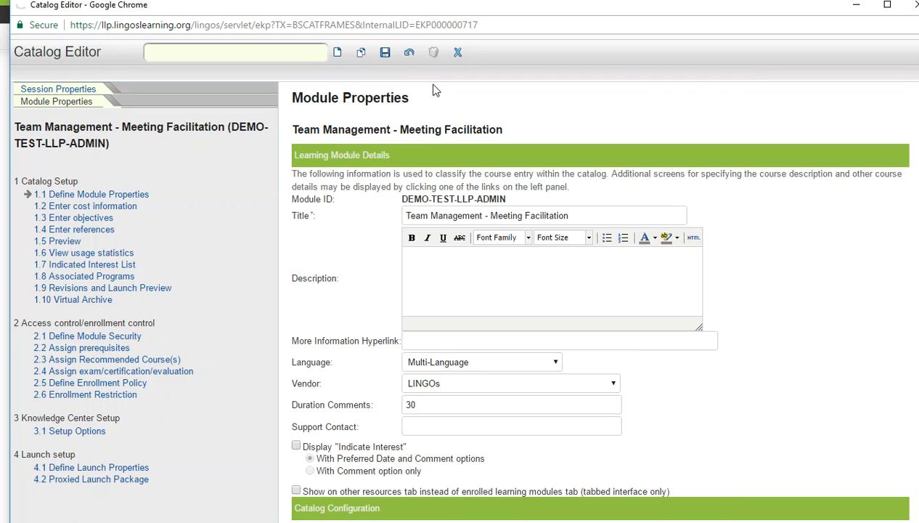
- Change the event status in the module's session properties to Active and save the session
{"action": "left_click", "coordinate": [67, 91]}
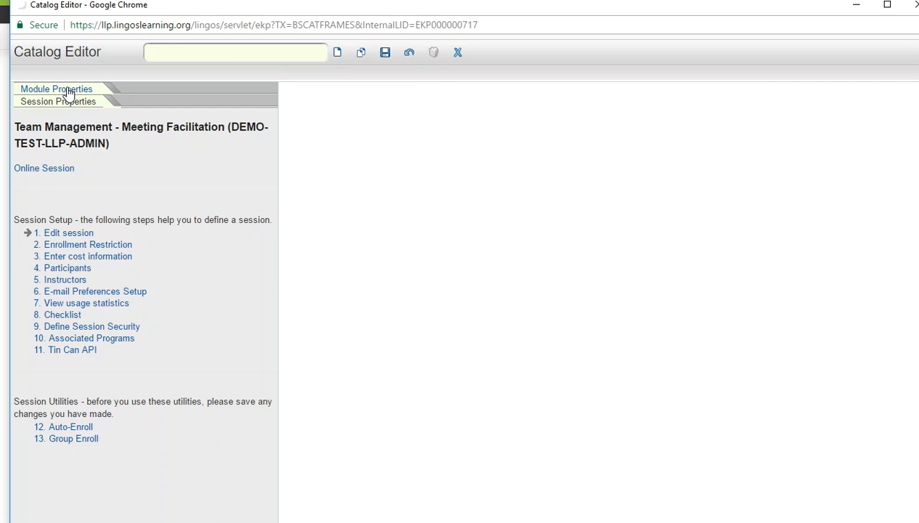
{"action": "left_click", "coordinate": [443, 361]}
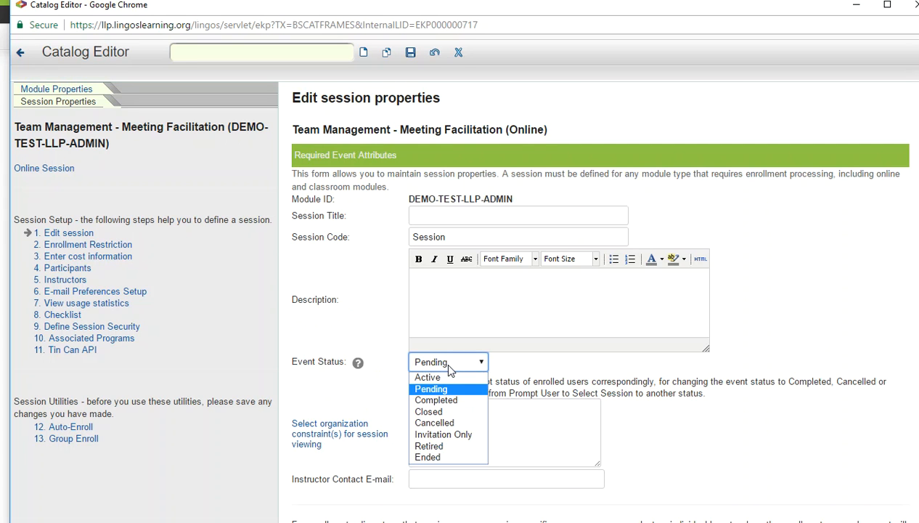
{"action": "left_click", "coordinate": [446, 378]}
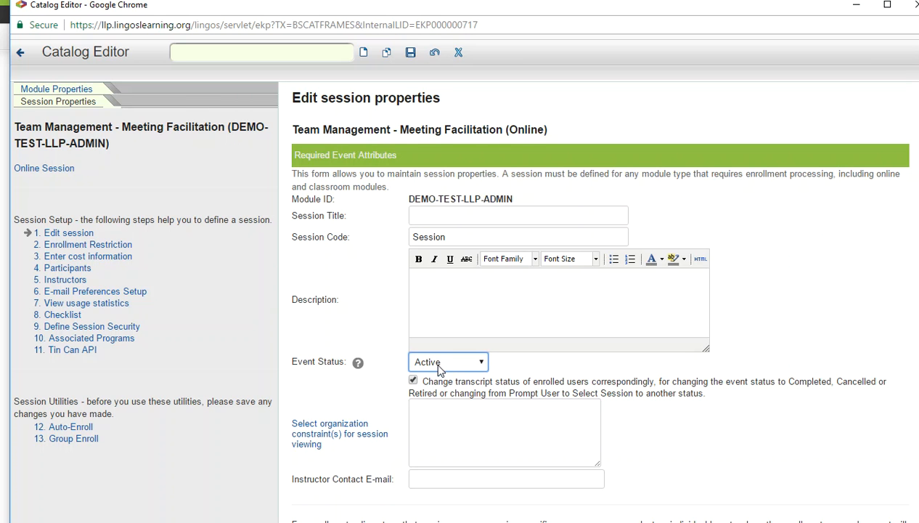
{"action": "scroll", "coordinate": [465, 349], "scroll_direction": "down", "scroll_amount": 5}
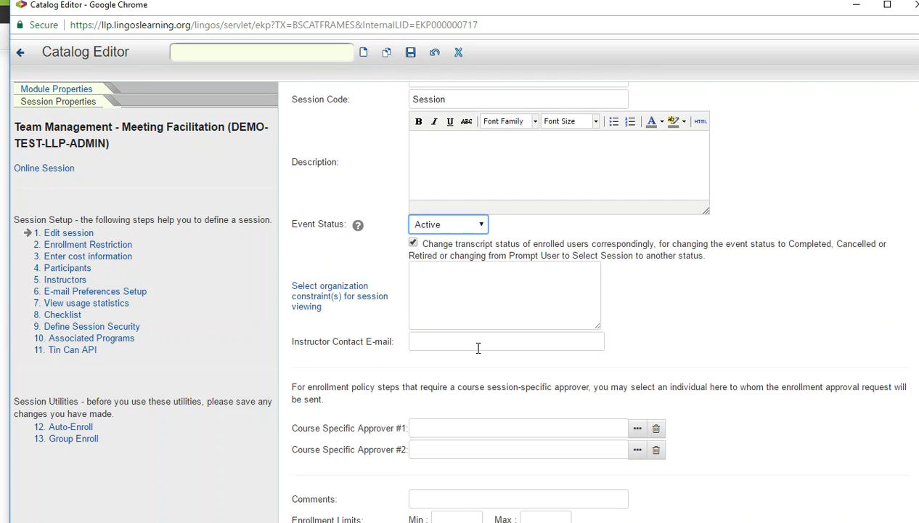
{"action": "scroll", "coordinate": [537, 316], "scroll_direction": "up", "scroll_amount": 5}
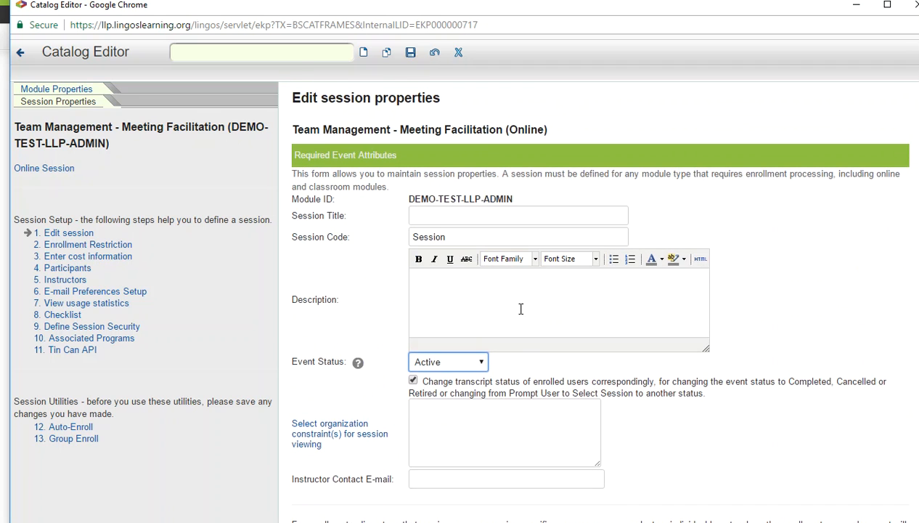
{"action": "left_click", "coordinate": [409, 58]}
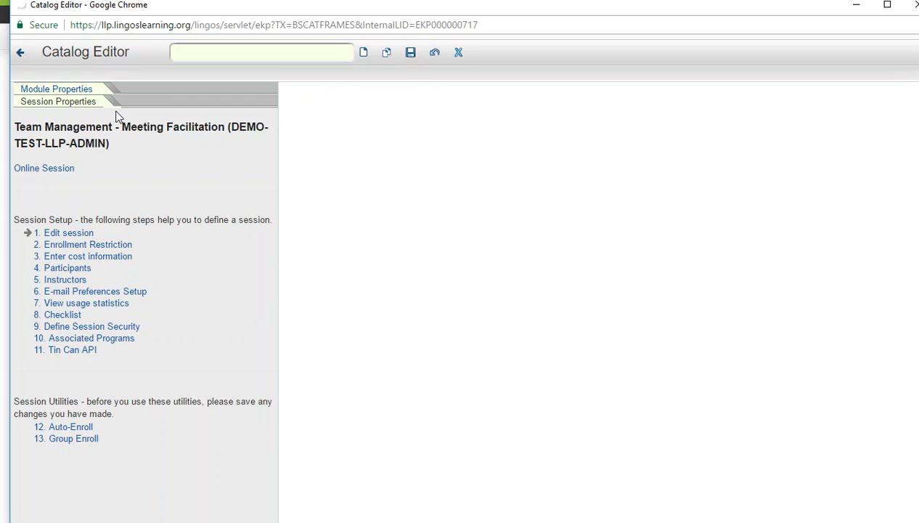
- Preview the module's catalog entry from its module properties, and close the preview
{"action": "left_click", "coordinate": [63, 90]}
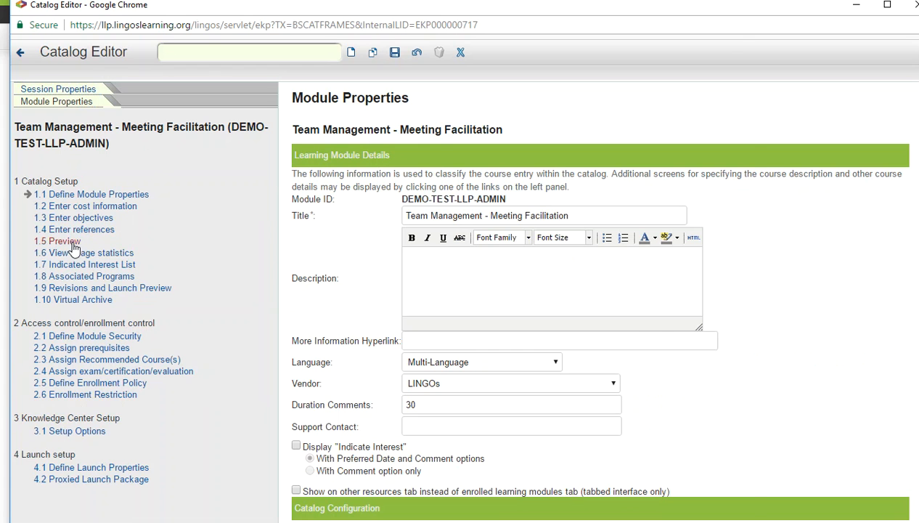
{"action": "left_click", "coordinate": [71, 241]}
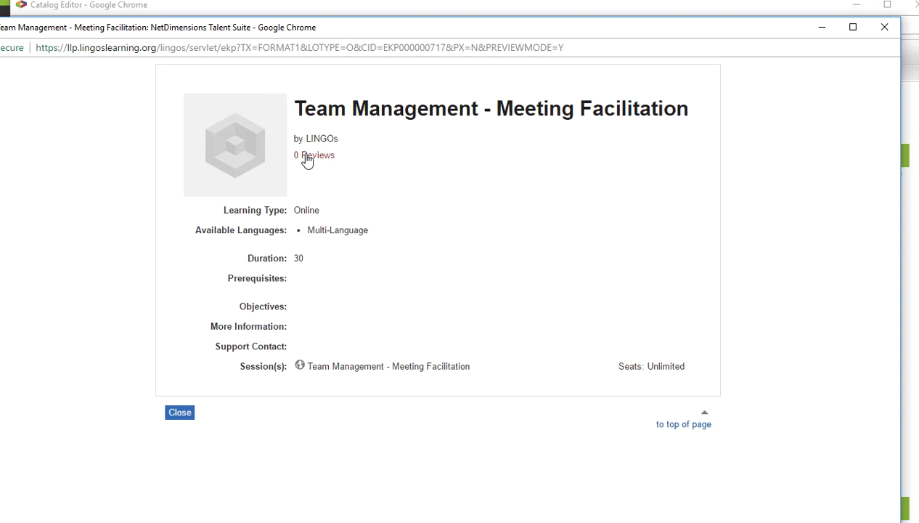
{"action": "left_click", "coordinate": [887, 32]}
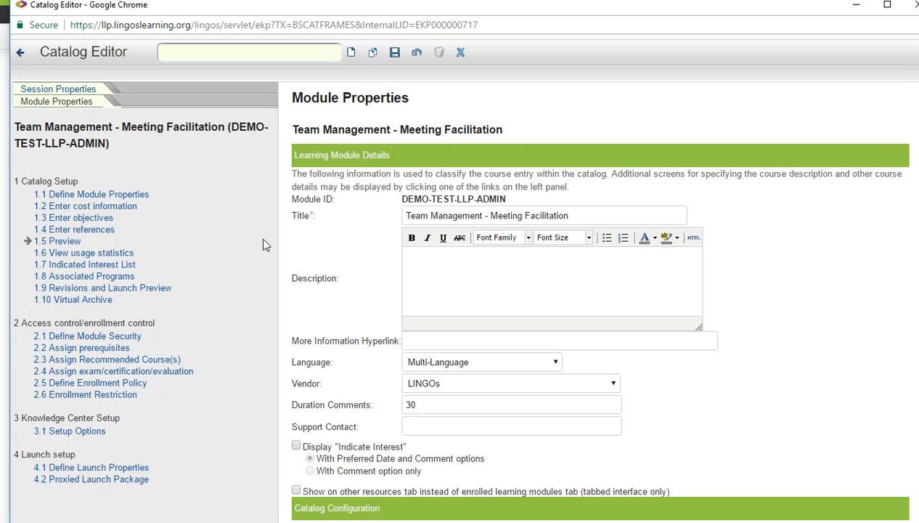
- Choose a-b-testing.png from Level 2 Demo > Files > CATALOGICONS in the repository as the module's catalog display image
{"action": "scroll", "coordinate": [525, 273], "scroll_direction": "down", "scroll_amount": 1}
{"action": "left_click", "coordinate": [123, 198]}
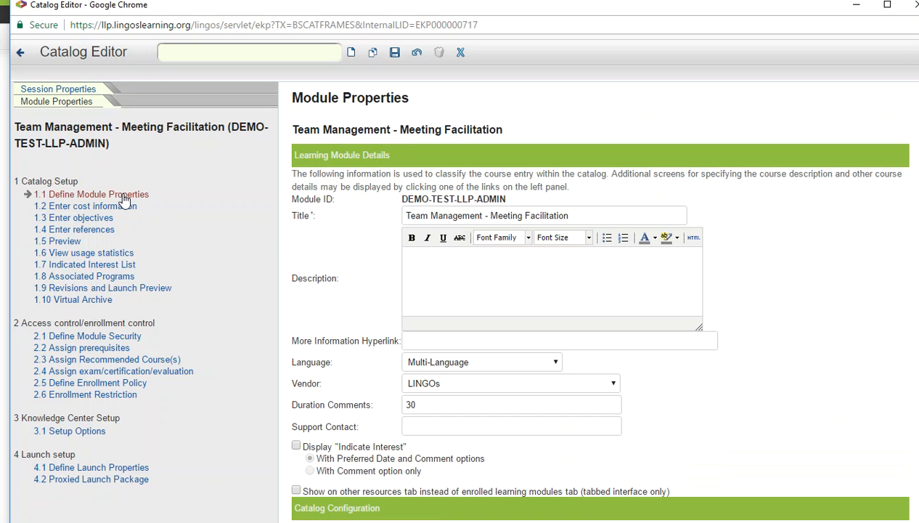
{"action": "scroll", "coordinate": [571, 312], "scroll_direction": "down", "scroll_amount": 4}
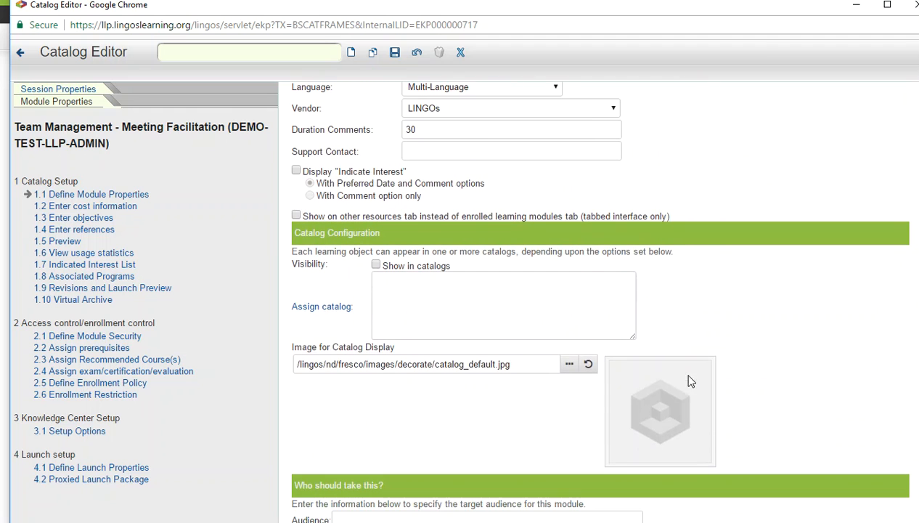
{"action": "left_click", "coordinate": [571, 369]}
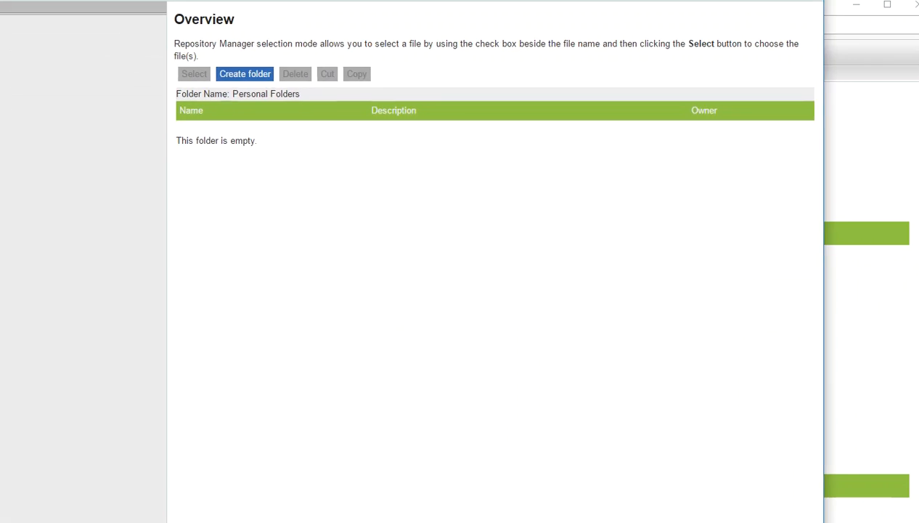
{"action": "left_click", "coordinate": [84, 182]}
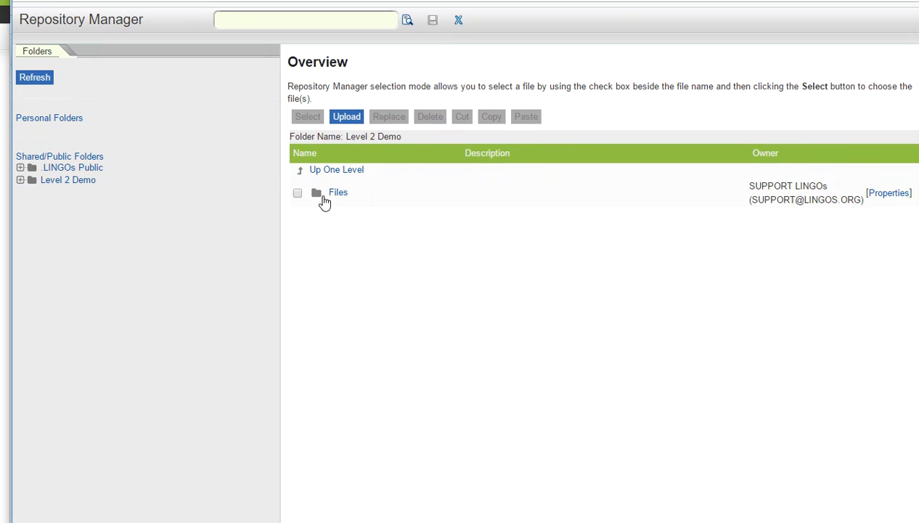
{"action": "left_click", "coordinate": [338, 194]}
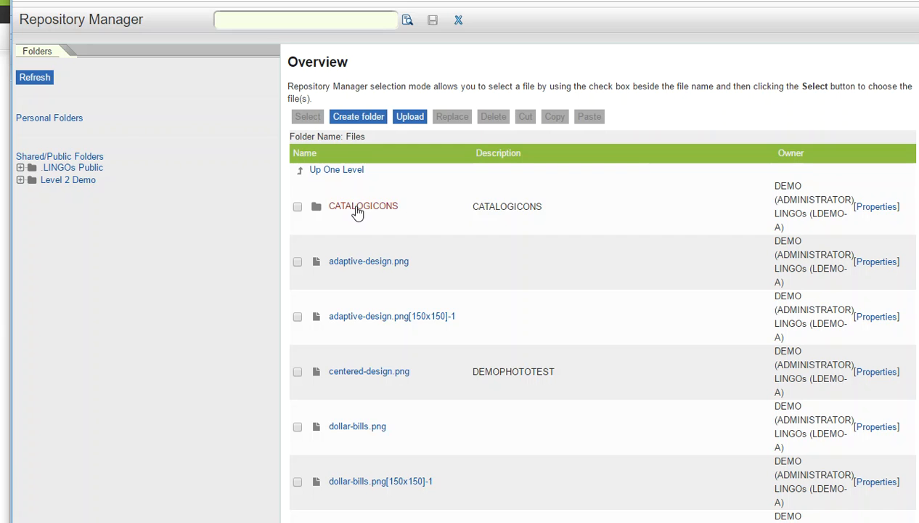
{"action": "left_click", "coordinate": [357, 207]}
{"action": "left_click", "coordinate": [298, 207]}
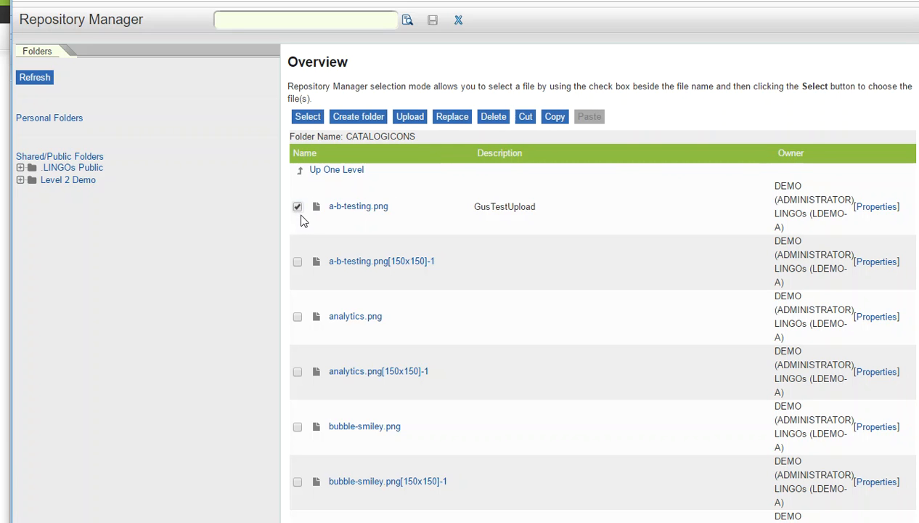
{"action": "left_click", "coordinate": [308, 118]}
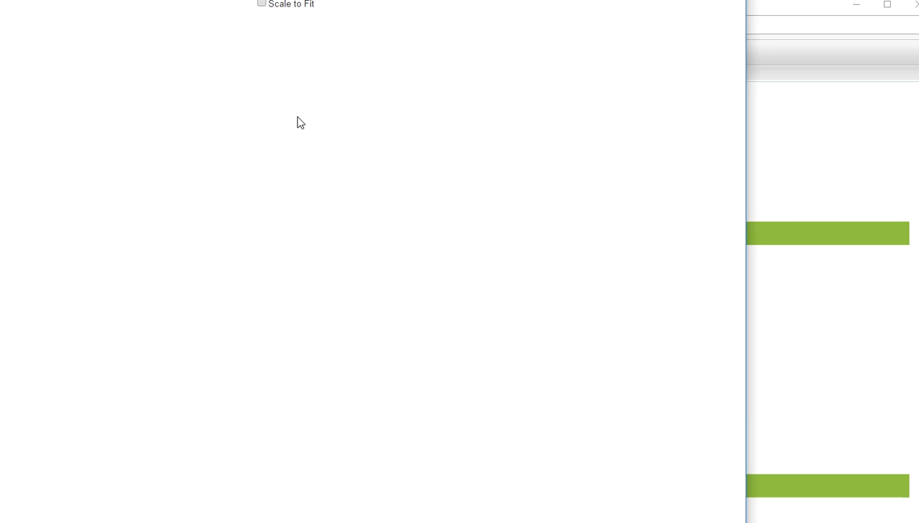
- Scale the catalog picture to fit its square frame and save the crop
{"action": "left_click_drag", "start_coordinate": [227, 0], "coordinate": [391, 21]}
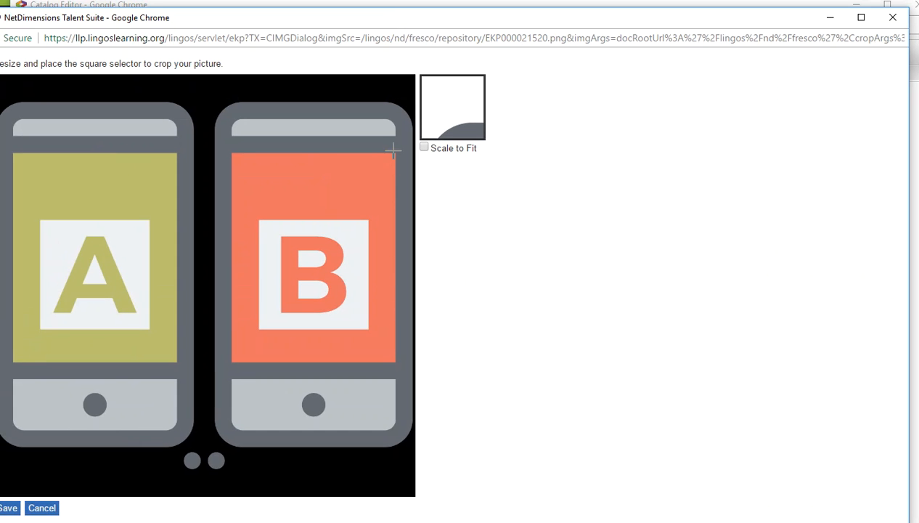
{"action": "left_click", "coordinate": [425, 148]}
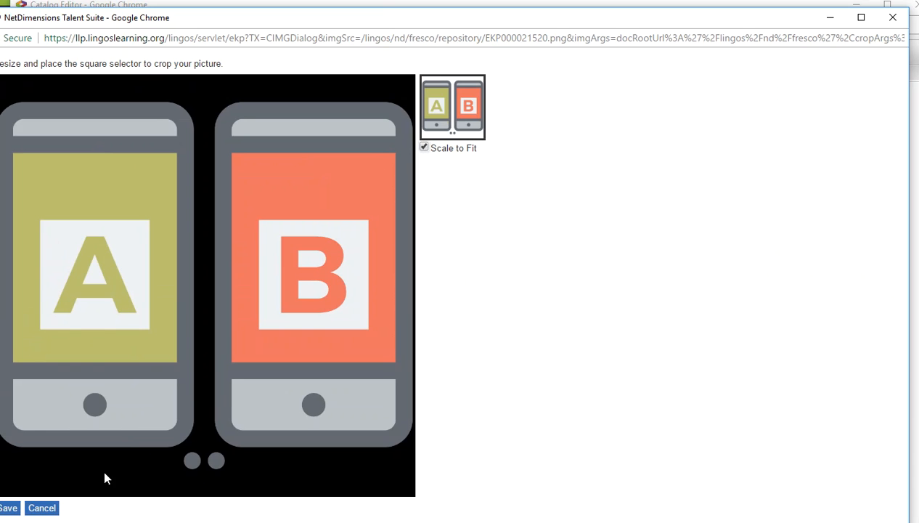
{"action": "left_click", "coordinate": [10, 509]}
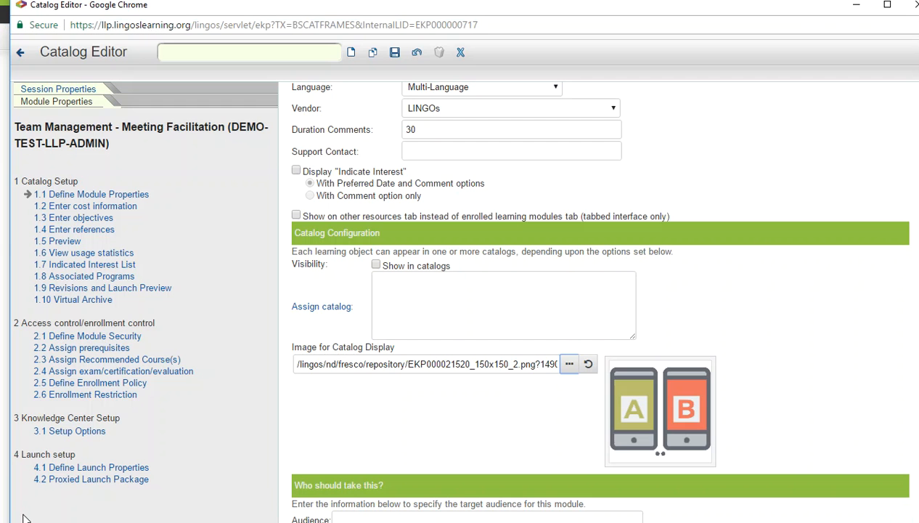
- Save the module properties with the new catalog image and check the module's catalog preview
{"action": "left_click", "coordinate": [395, 53]}
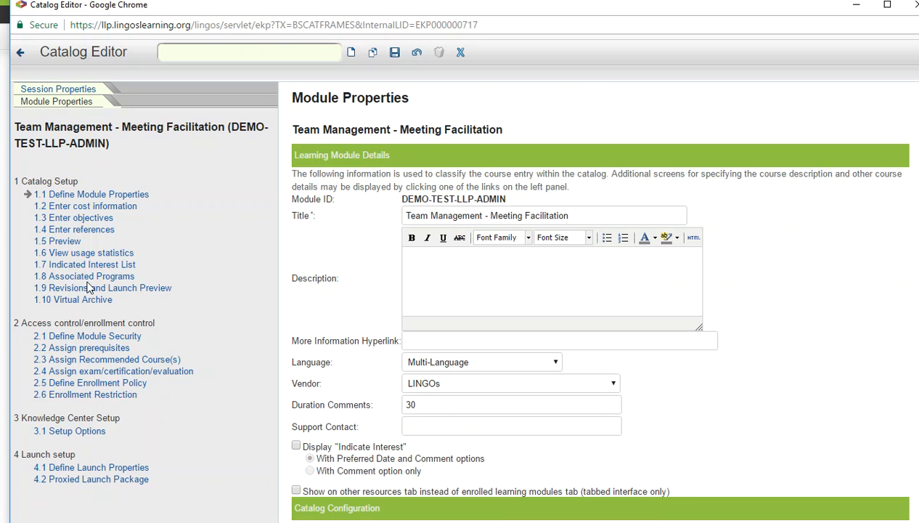
{"action": "left_click", "coordinate": [73, 241]}
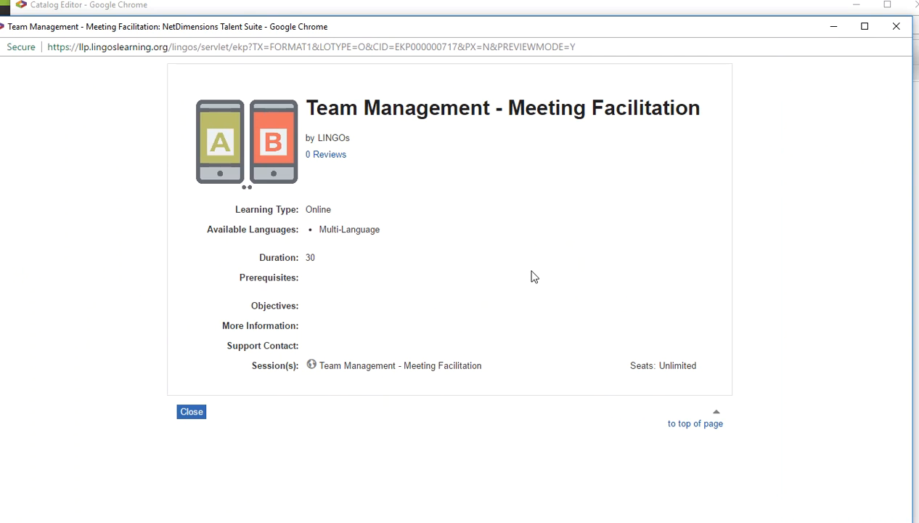
{"action": "left_click", "coordinate": [896, 26]}
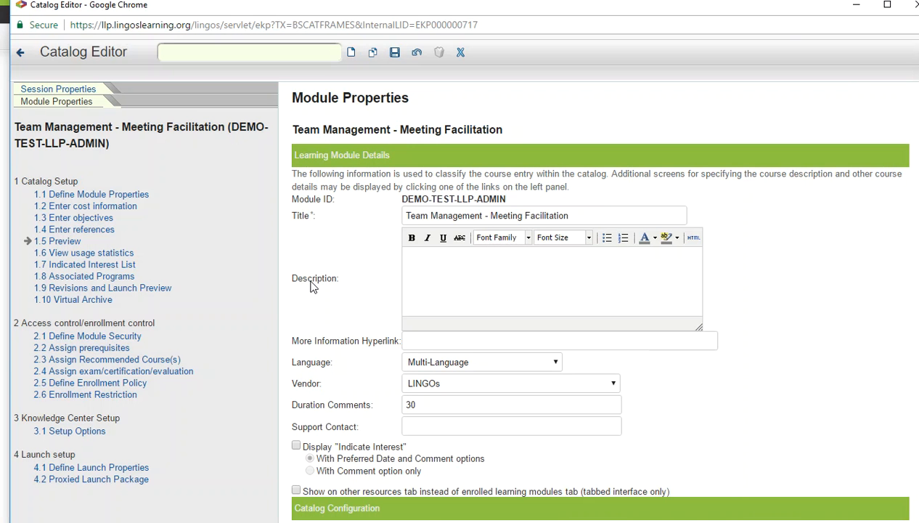
- Make the module show in catalogs, assign it to the "*New Learners Start Here!*" catalog under Demo, and save the module properties
{"action": "scroll", "coordinate": [311, 289], "scroll_direction": "down", "scroll_amount": 1}
{"action": "scroll", "coordinate": [311, 298], "scroll_direction": "down", "scroll_amount": 2}
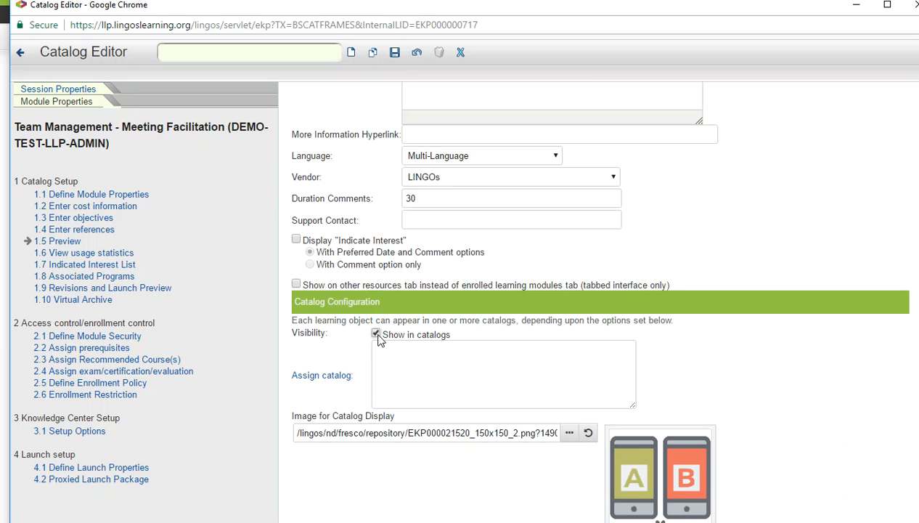
{"action": "left_click", "coordinate": [322, 375]}
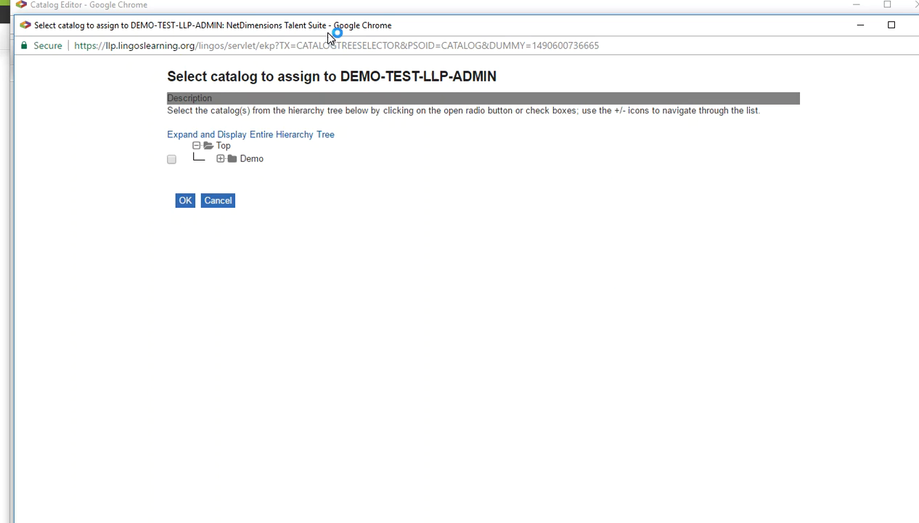
{"action": "left_click", "coordinate": [221, 158]}
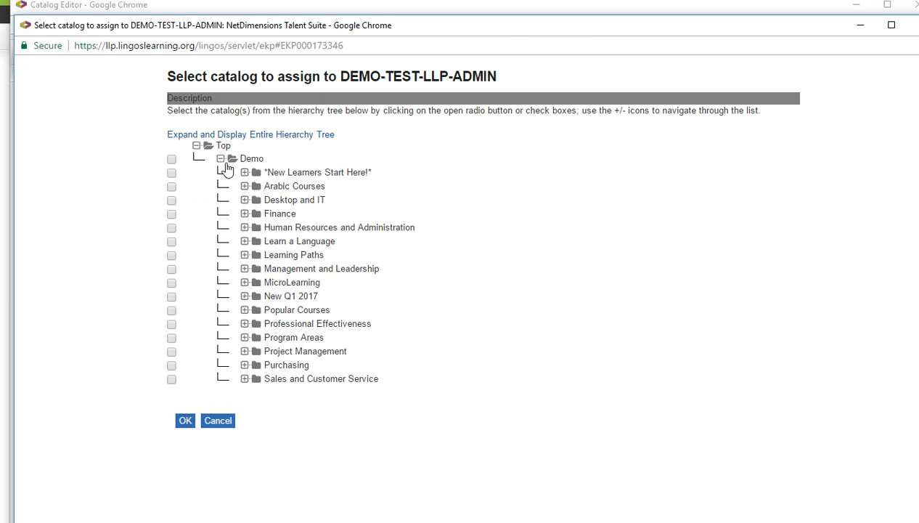
{"action": "left_click", "coordinate": [172, 174]}
{"action": "left_click", "coordinate": [186, 421]}
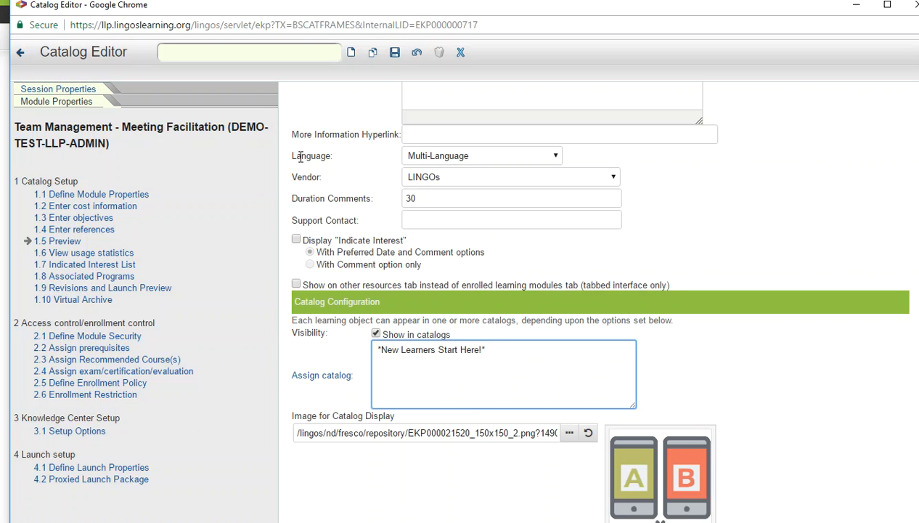
{"action": "left_click", "coordinate": [396, 55]}
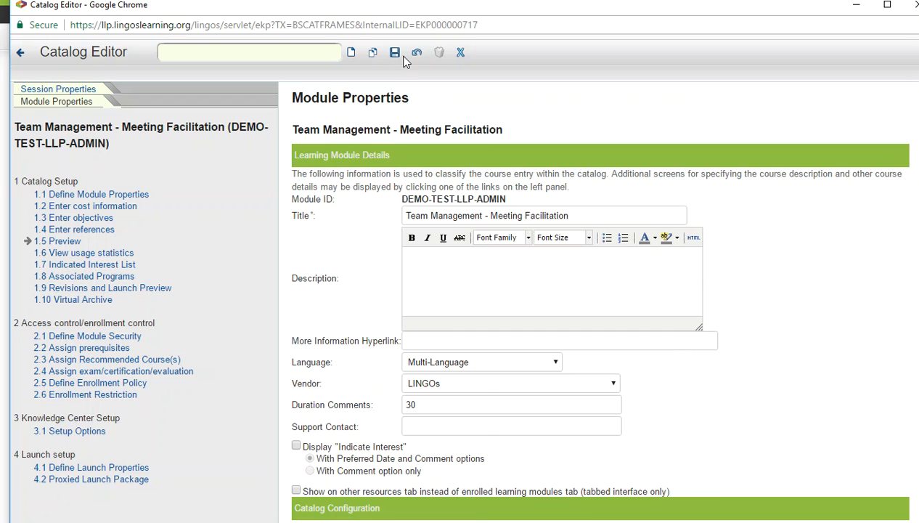
{"action": "scroll", "coordinate": [447, 335], "scroll_direction": "down", "scroll_amount": 1}
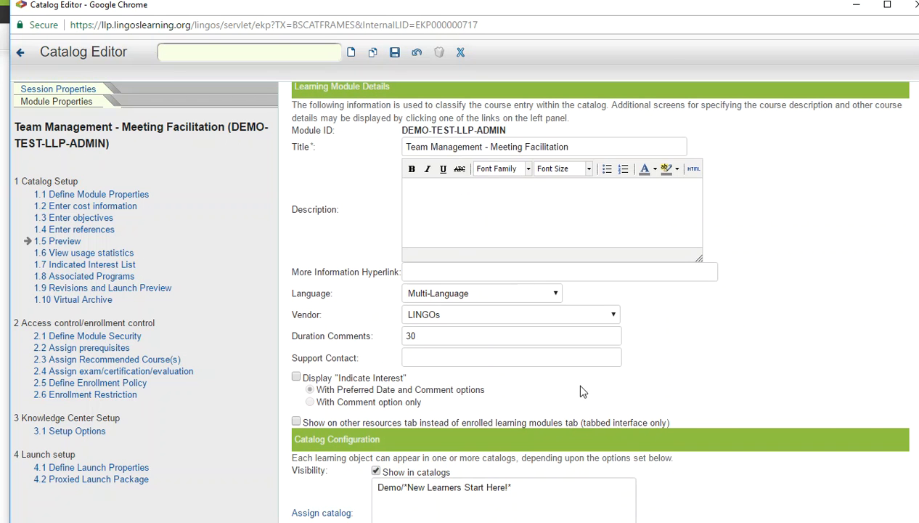